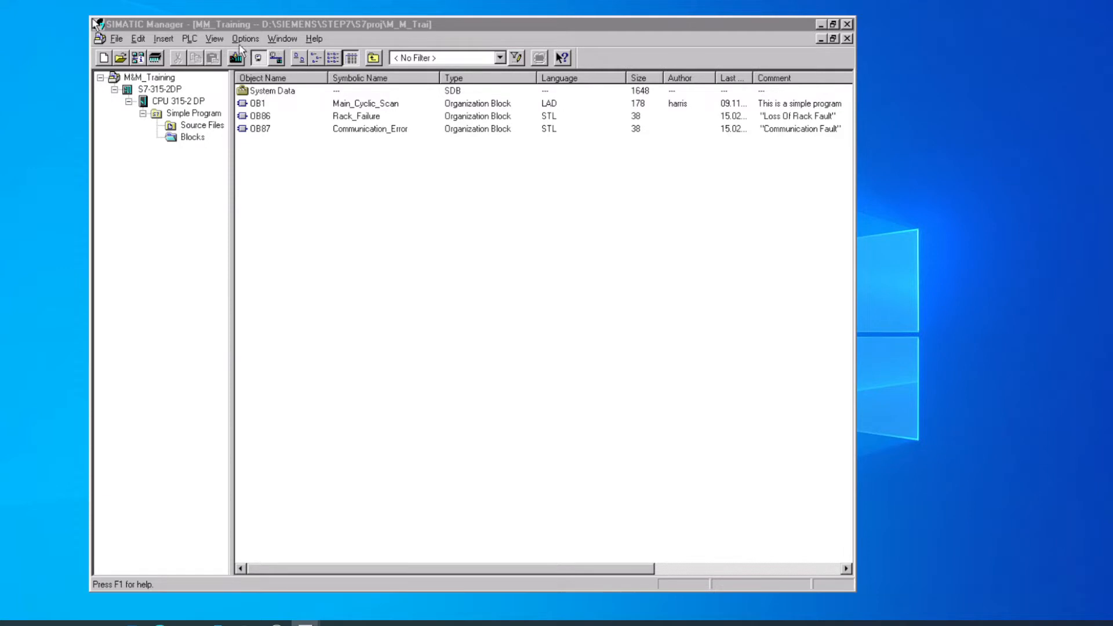
- Review the preferred archive programs available in the Customize settings, keeping Arj (*.arj) selected
{"action": "left_click", "coordinate": [244, 40]}
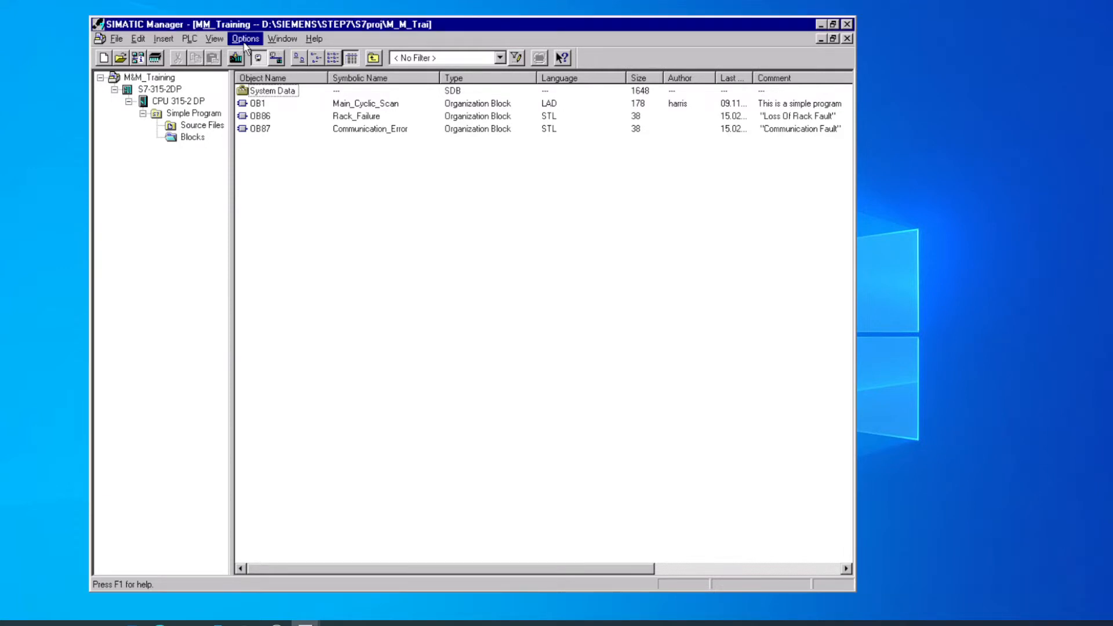
{"action": "left_click", "coordinate": [244, 41]}
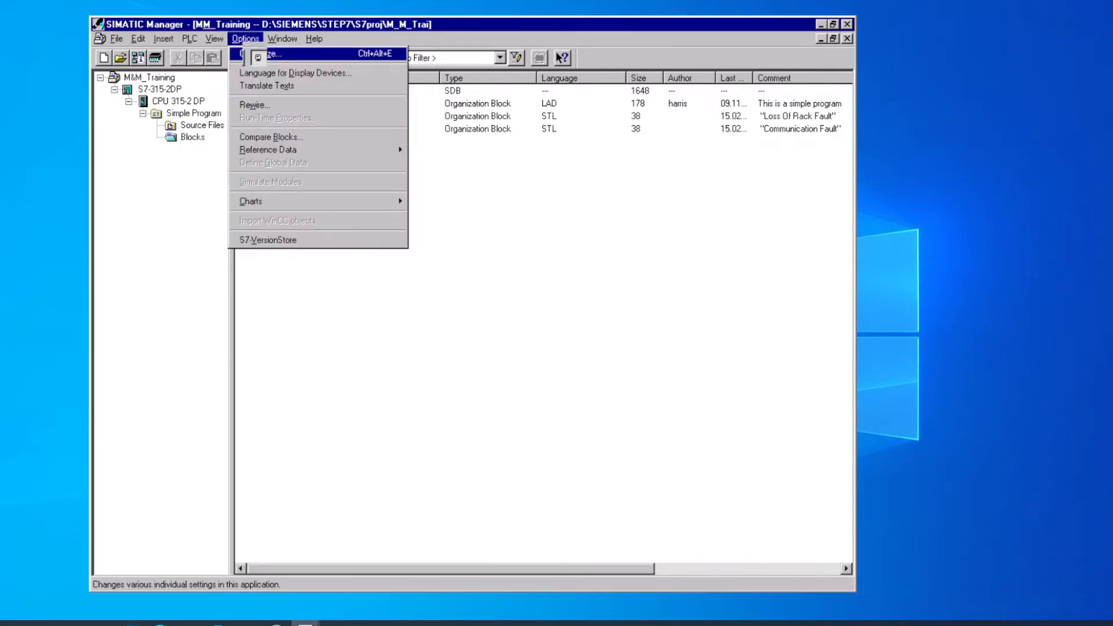
{"action": "left_click", "coordinate": [258, 54]}
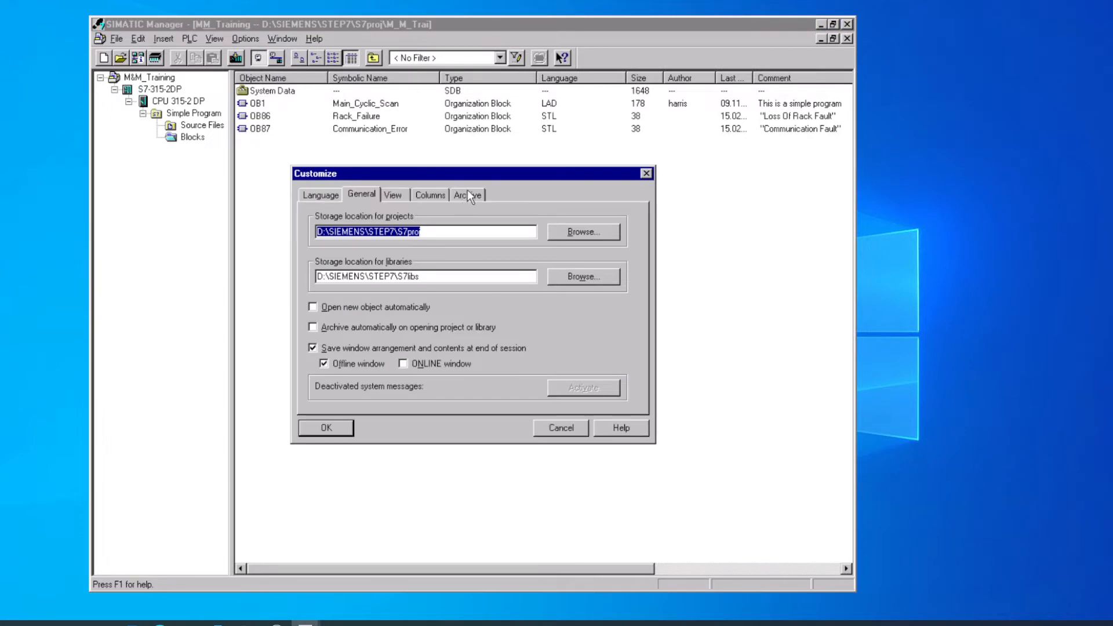
{"action": "left_click", "coordinate": [467, 191]}
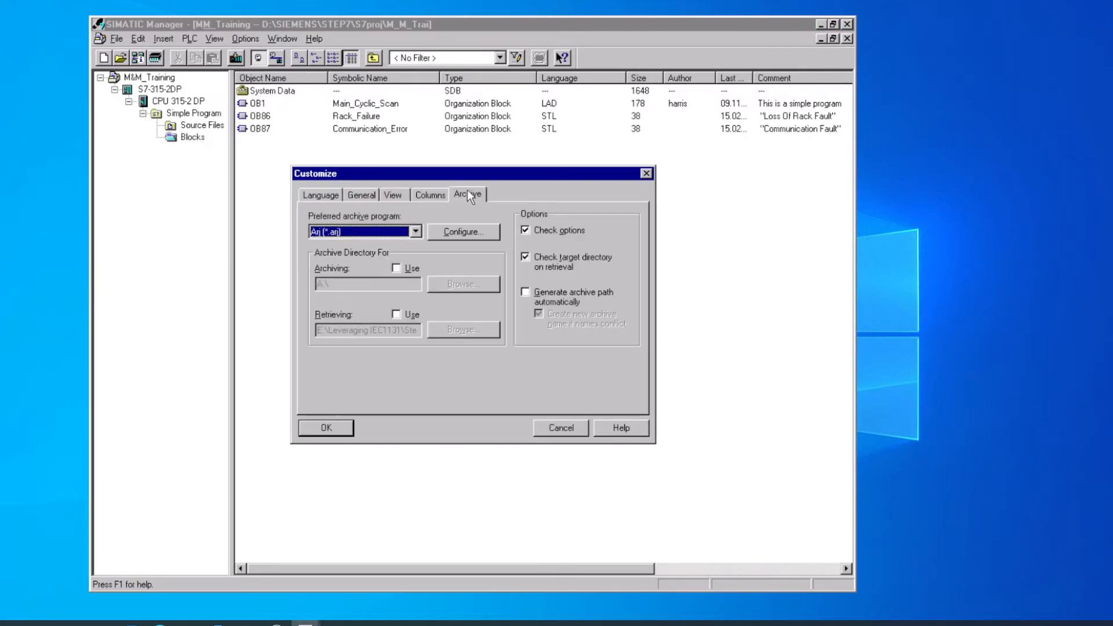
{"action": "left_click", "coordinate": [418, 231]}
{"action": "mouse_move", "coordinate": [418, 259]}
{"action": "left_mouse_down"}
{"action": "mouse_move", "coordinate": [419, 278]}
{"action": "mouse_move", "coordinate": [417, 253]}
{"action": "left_mouse_up"}
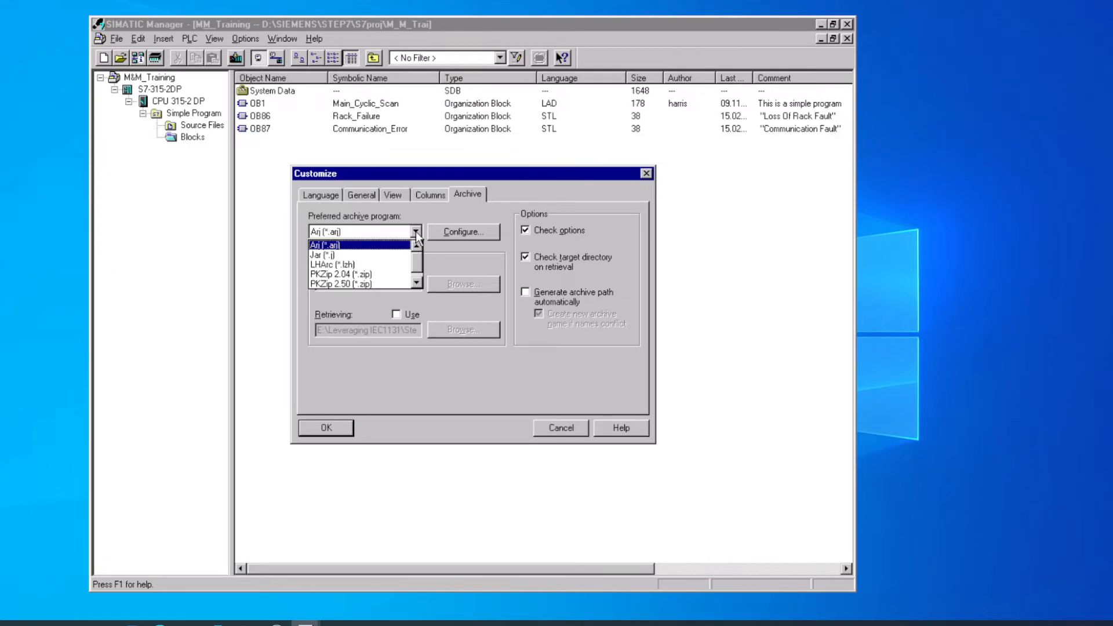
{"action": "left_click", "coordinate": [401, 231]}
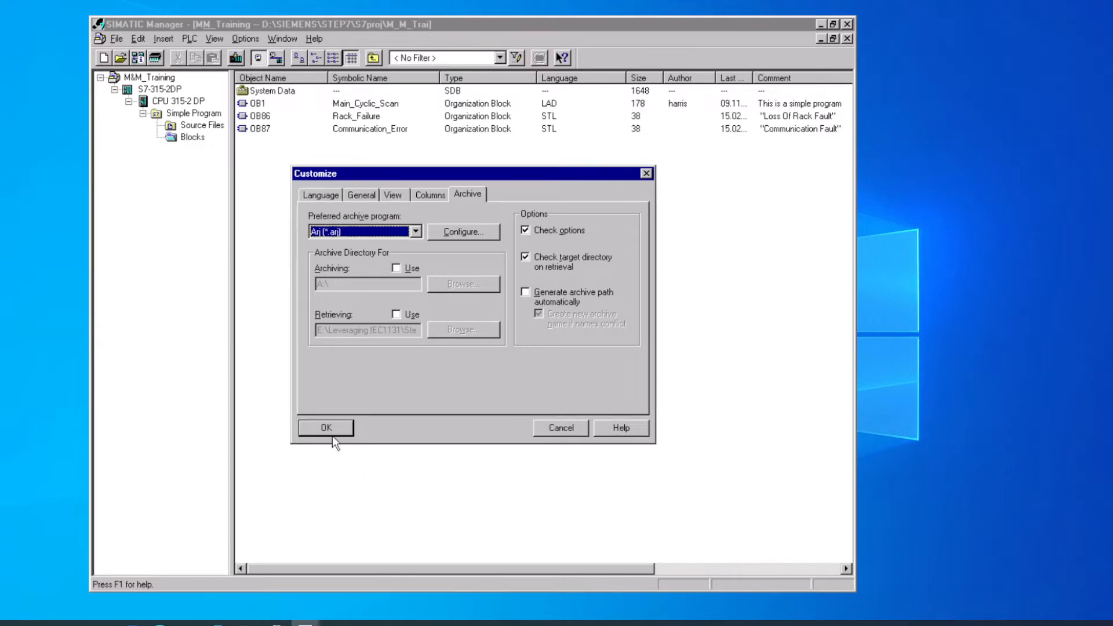
- Toggle the use of dedicated archiving and retrieving directories on and off, and close the Customize settings without saving
{"action": "left_click", "coordinate": [398, 265]}
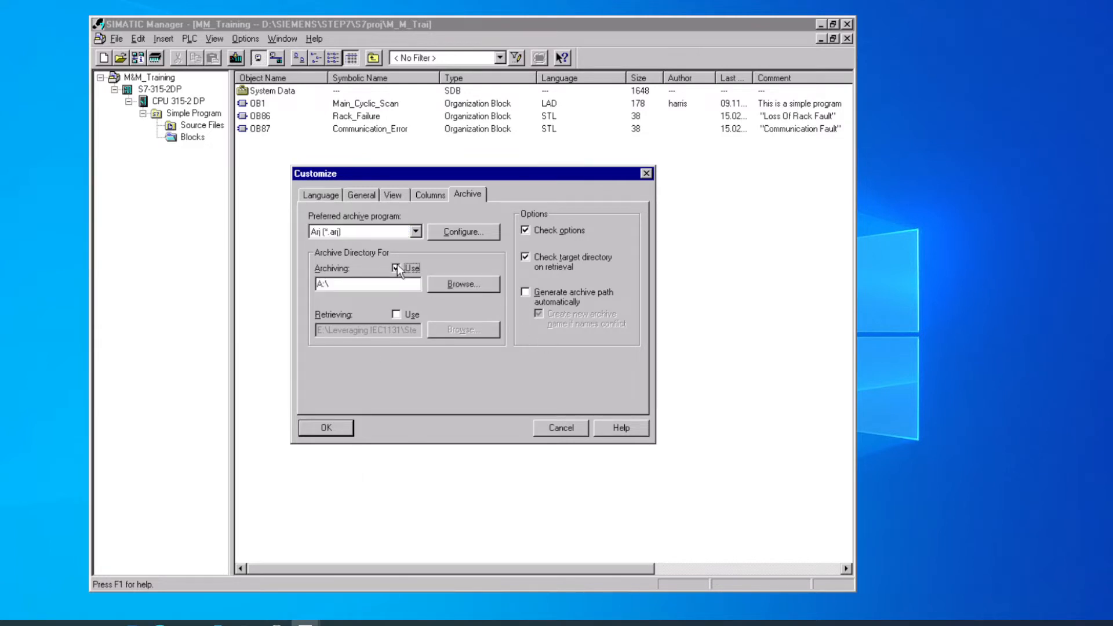
{"action": "left_click", "coordinate": [397, 264]}
{"action": "left_click", "coordinate": [396, 315]}
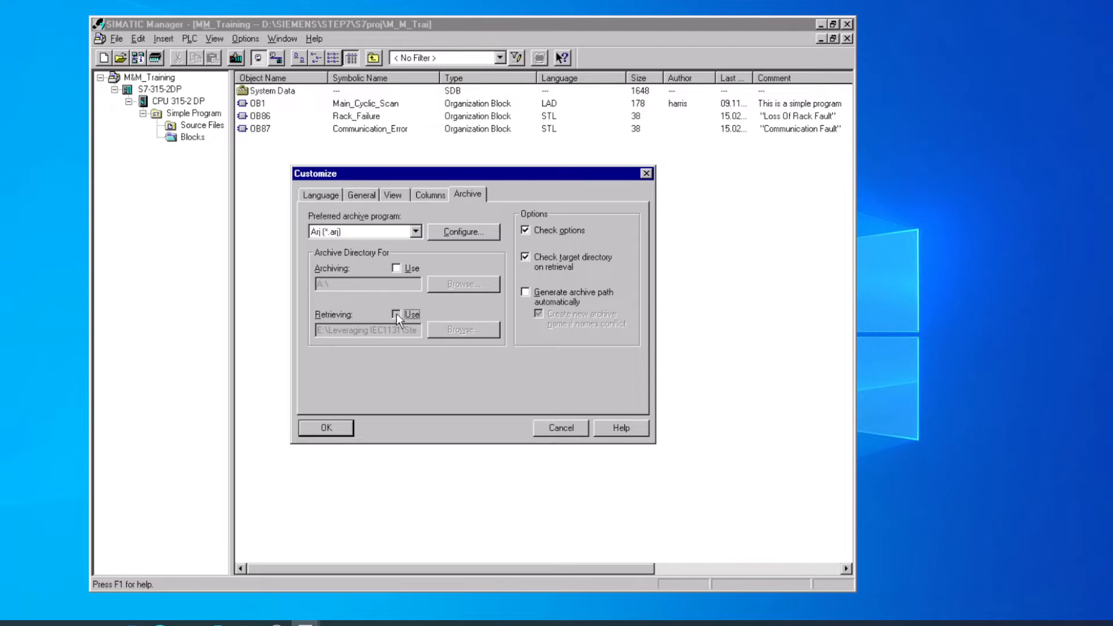
{"action": "left_click", "coordinate": [397, 314]}
{"action": "left_click", "coordinate": [569, 426]}
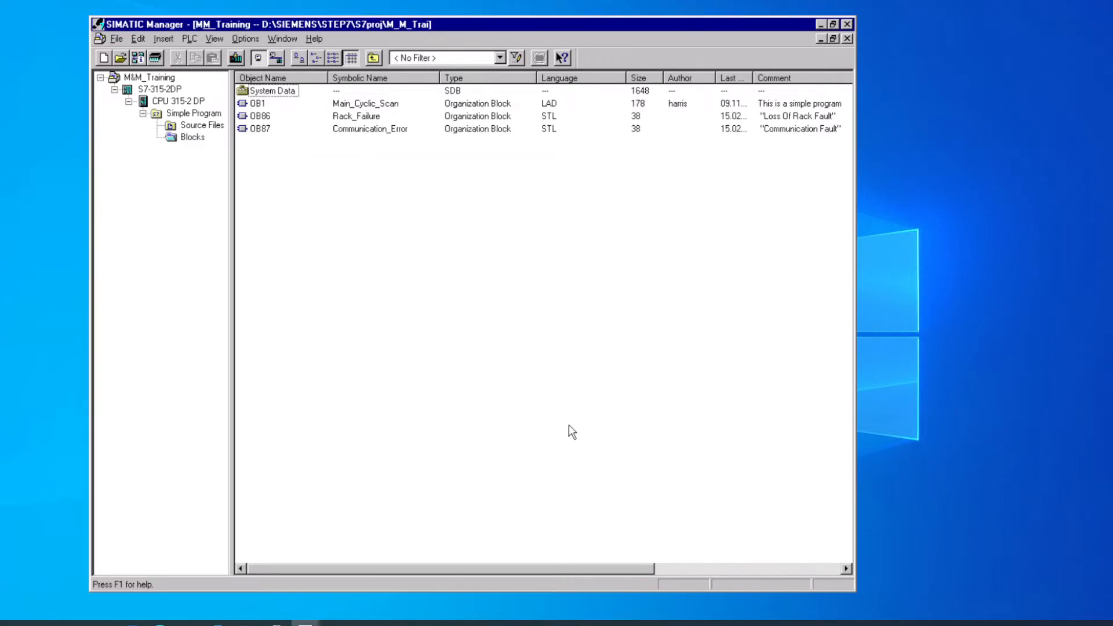
- Try to archive the open M&M_Training project to the 3½ Floppy (A:) as the Arj archive M_m_trai
{"action": "left_click", "coordinate": [117, 40]}
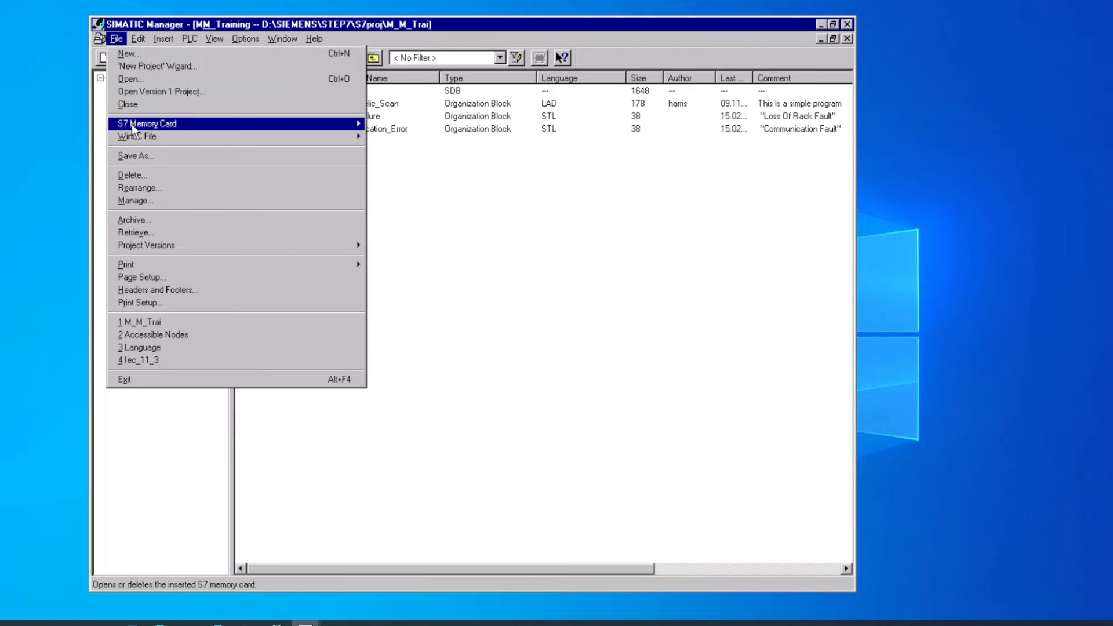
{"action": "left_click", "coordinate": [132, 220]}
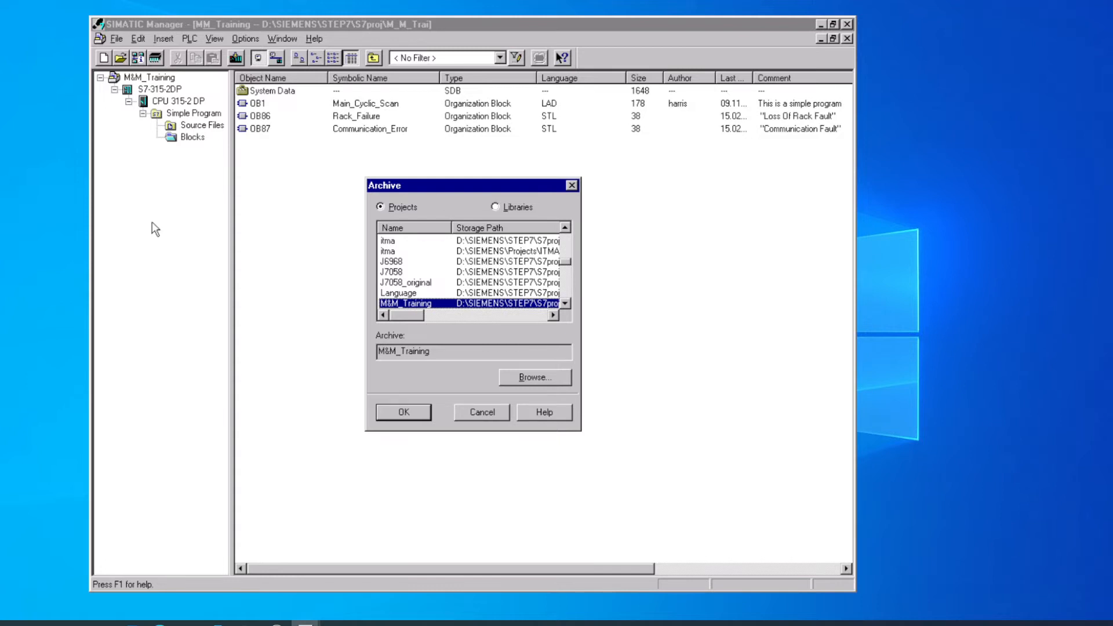
{"action": "left_click", "coordinate": [406, 413]}
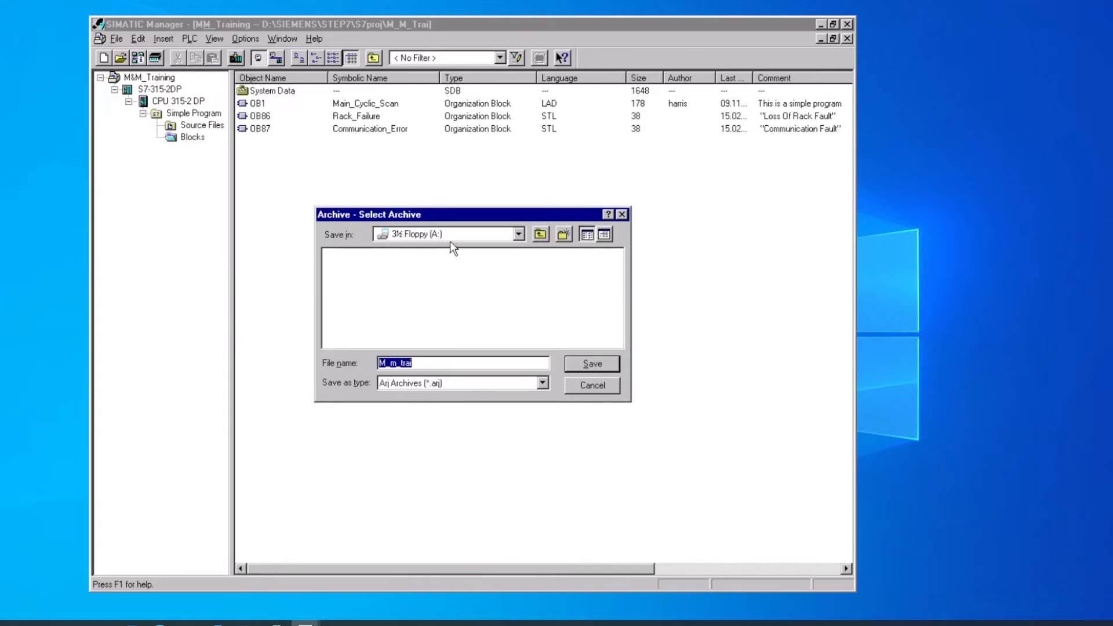
{"action": "left_click", "coordinate": [602, 364]}
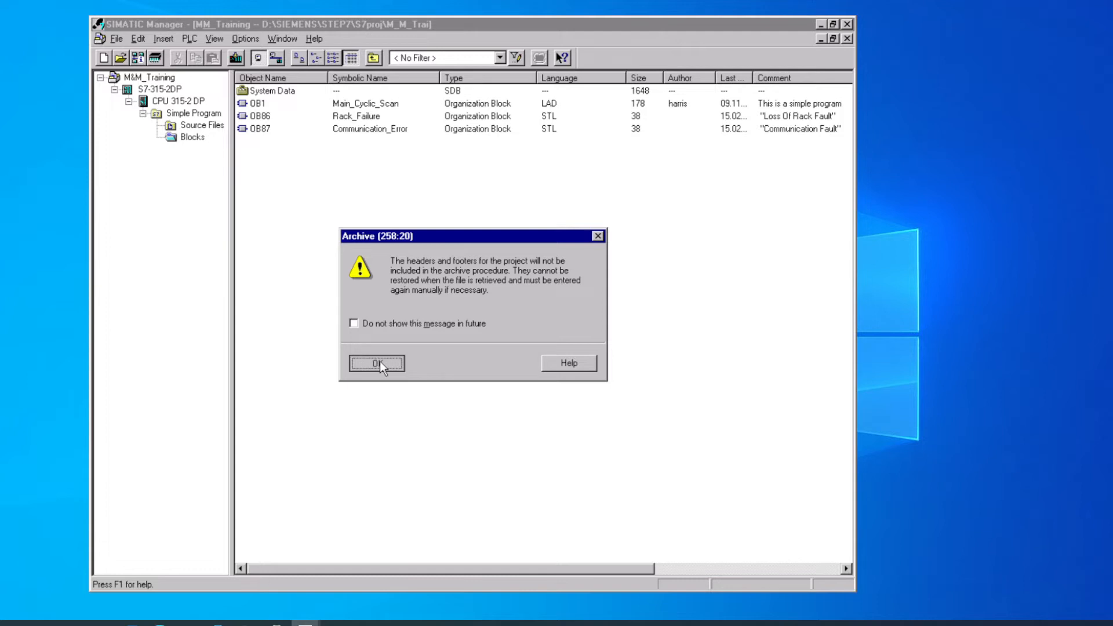
{"action": "left_click", "coordinate": [377, 363]}
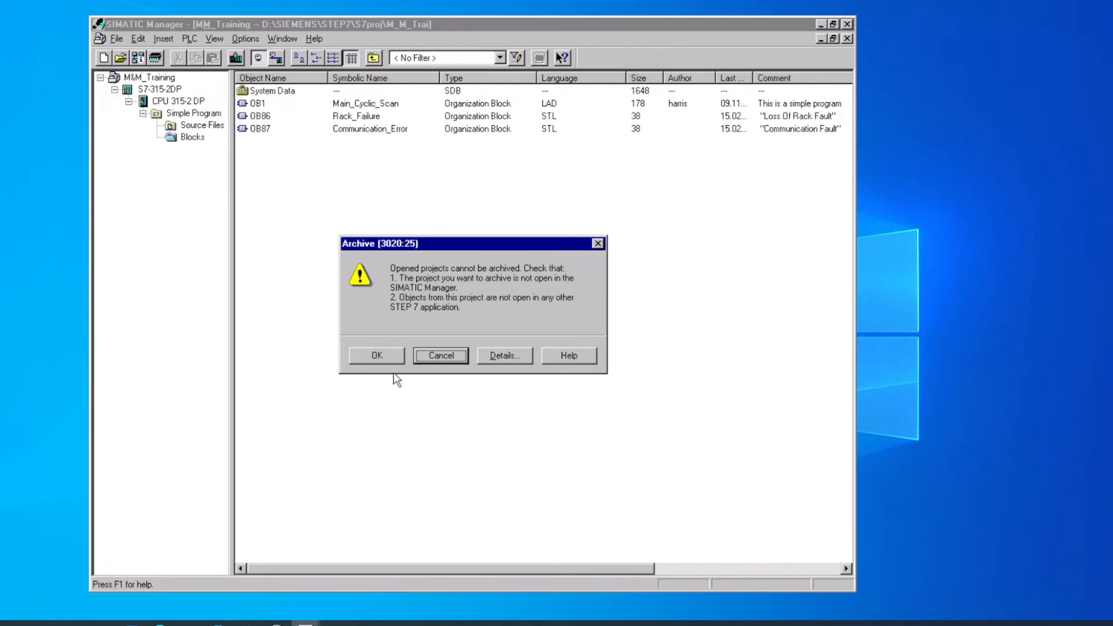
{"action": "left_click", "coordinate": [440, 356]}
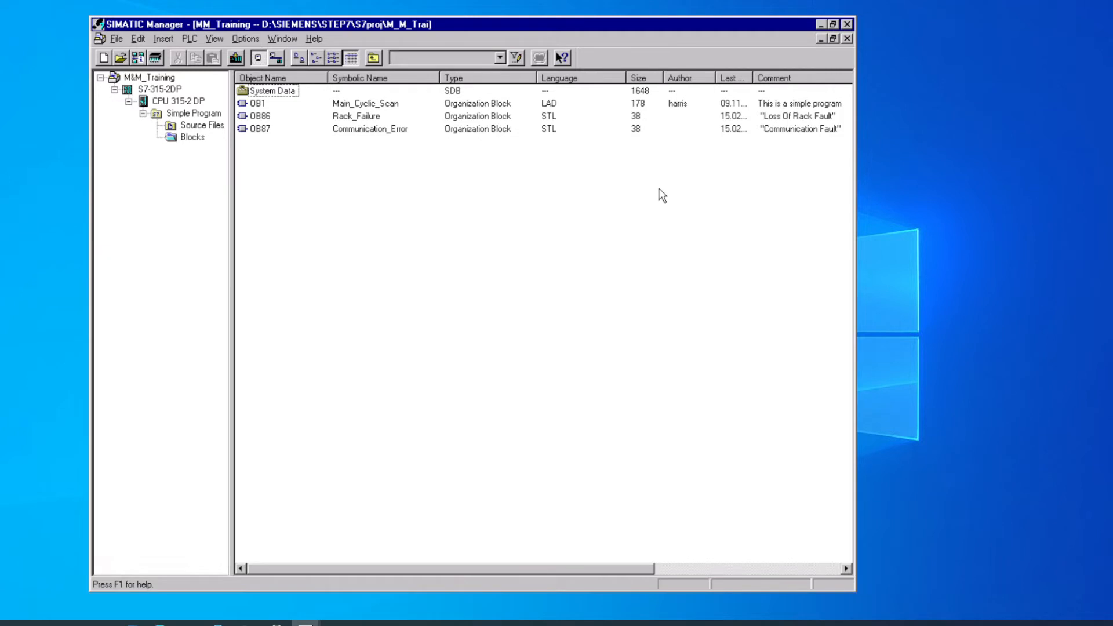
- Close the open project and choose M&M_Training from the project list for archiving
{"action": "left_click", "coordinate": [847, 38]}
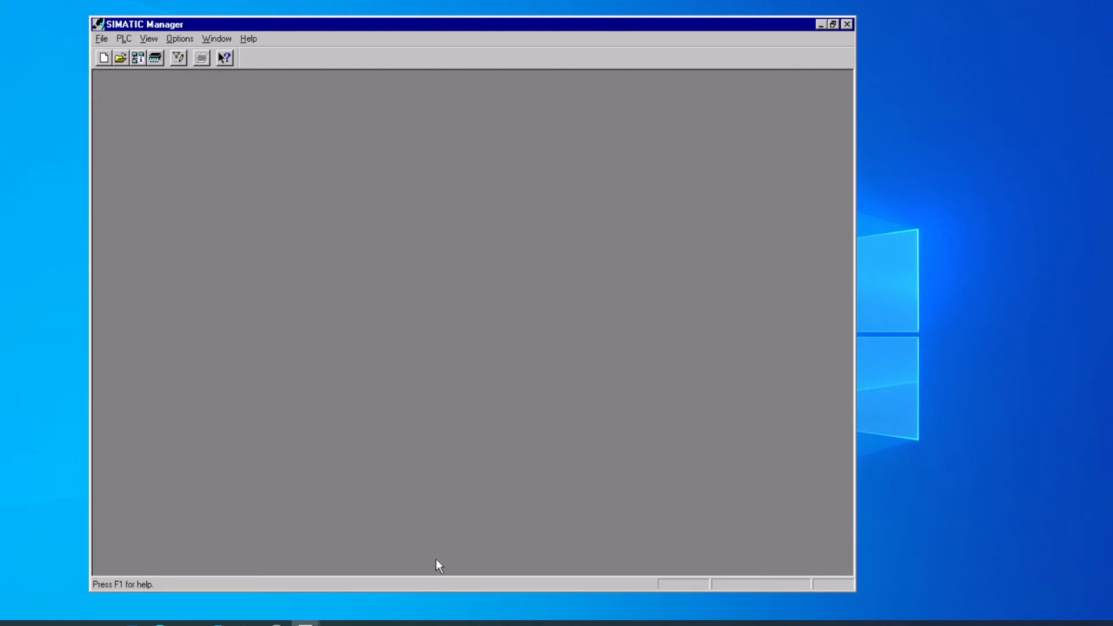
{"action": "mouse_move", "coordinate": [400, 587]}
{"action": "left_click", "coordinate": [103, 39]}
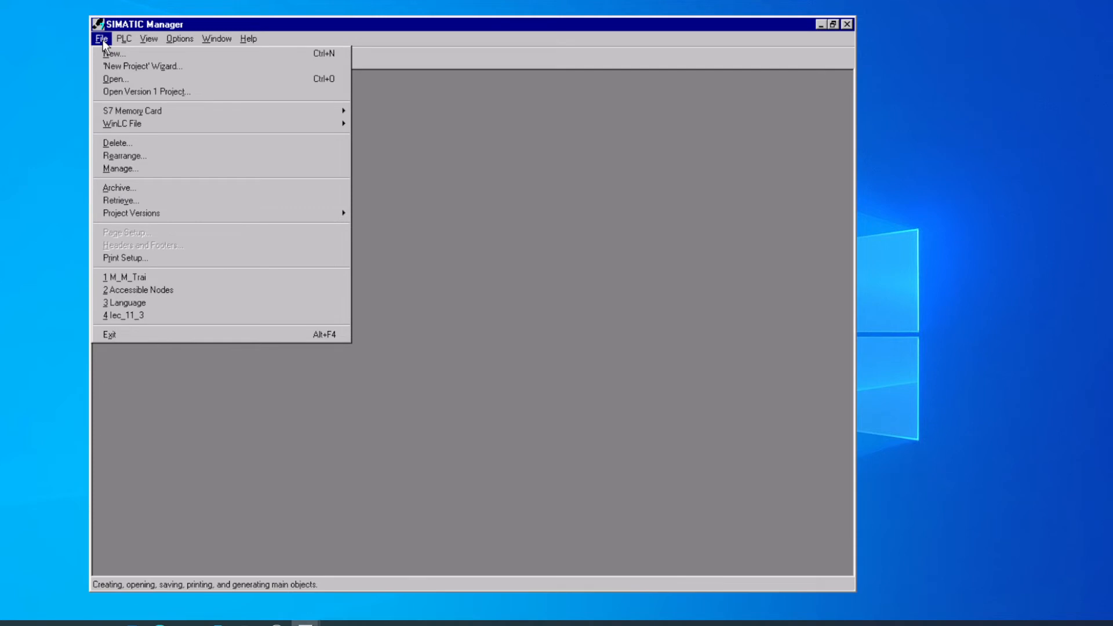
{"action": "left_click", "coordinate": [127, 189]}
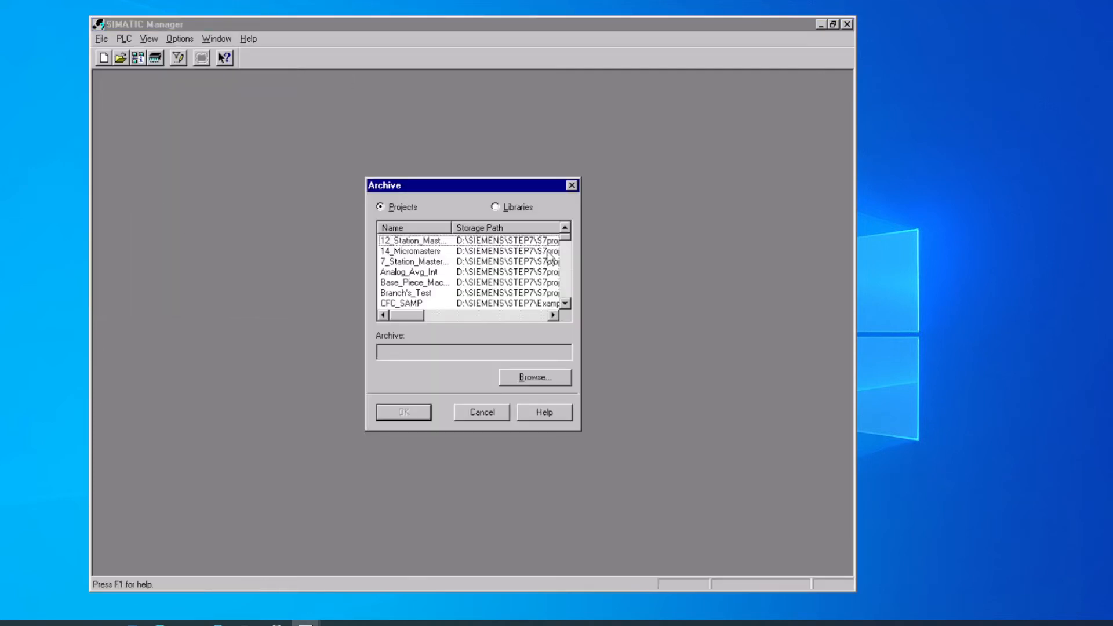
{"action": "left_click_drag", "start_coordinate": [563, 237], "coordinate": [569, 266]}
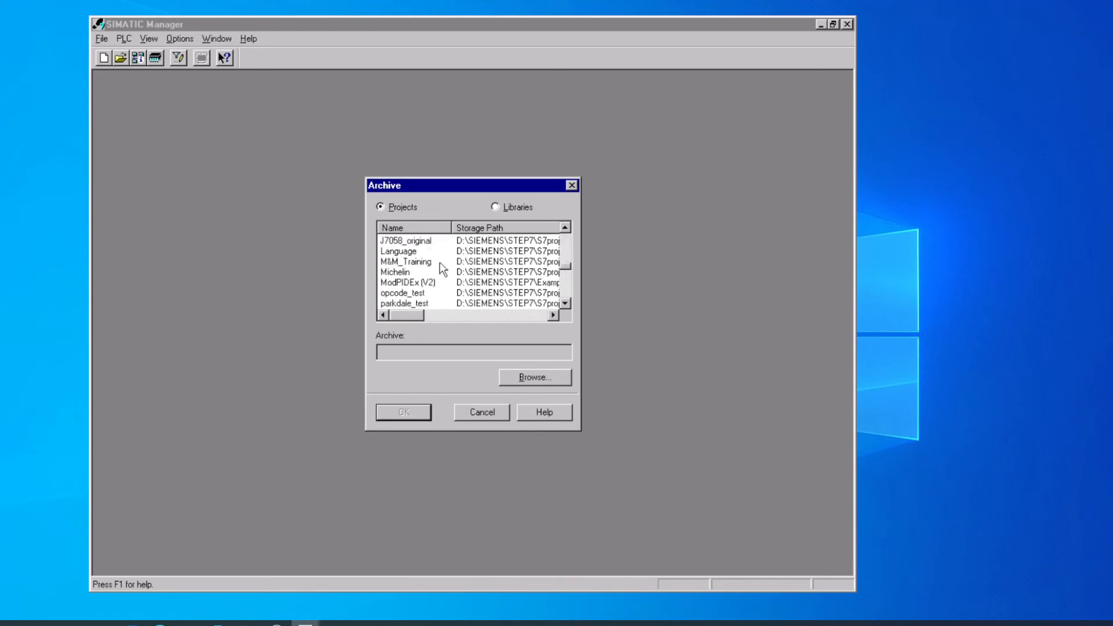
{"action": "left_click", "coordinate": [389, 264]}
{"action": "left_click", "coordinate": [391, 410]}
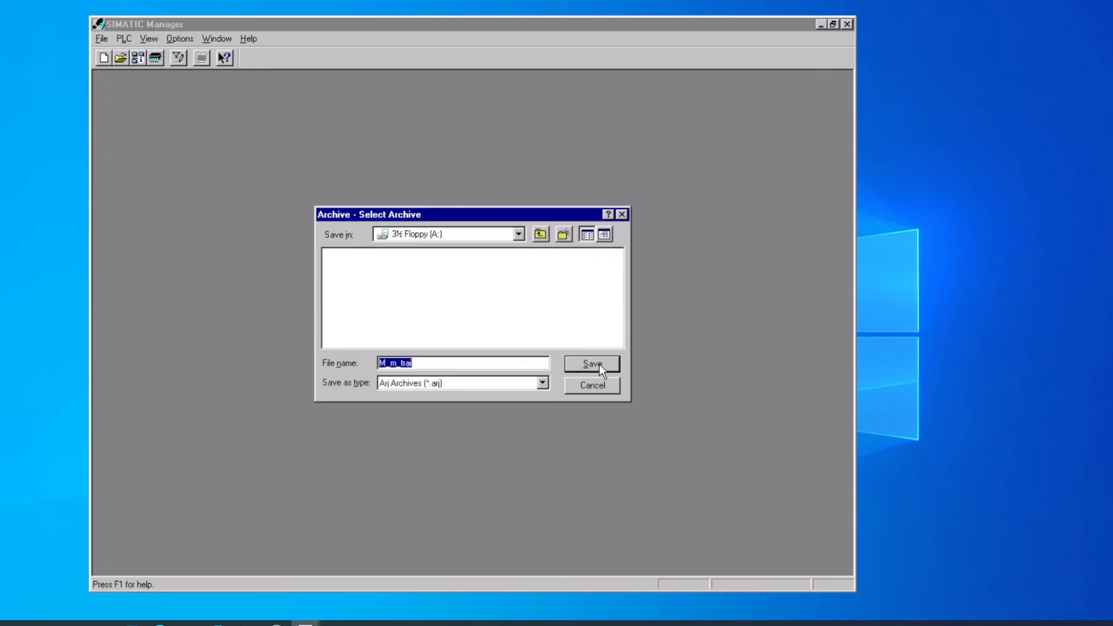
- Save the Arj archive as M_m_trai on the 3½ Floppy (A:), with disk-crossing archive set to No
{"action": "left_click", "coordinate": [598, 364]}
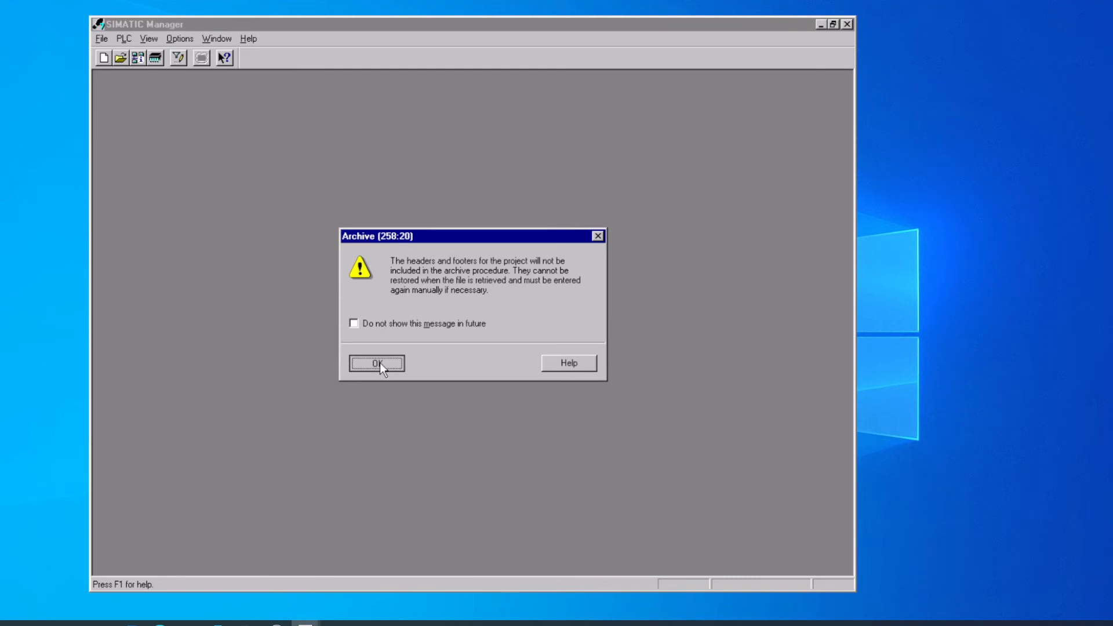
{"action": "left_click", "coordinate": [380, 363]}
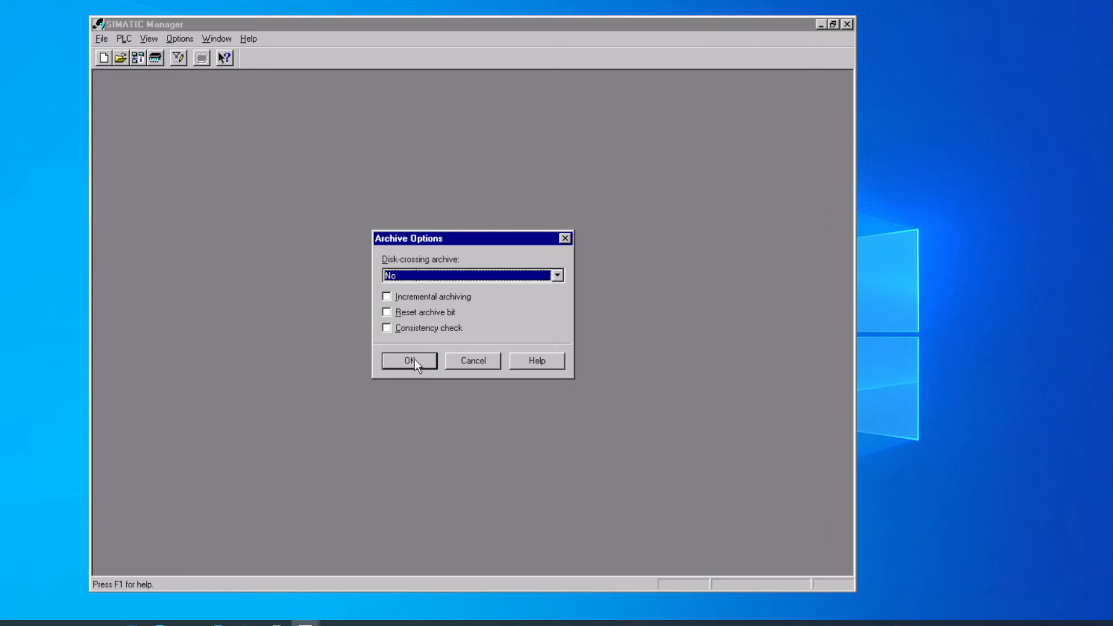
{"action": "left_click", "coordinate": [558, 275]}
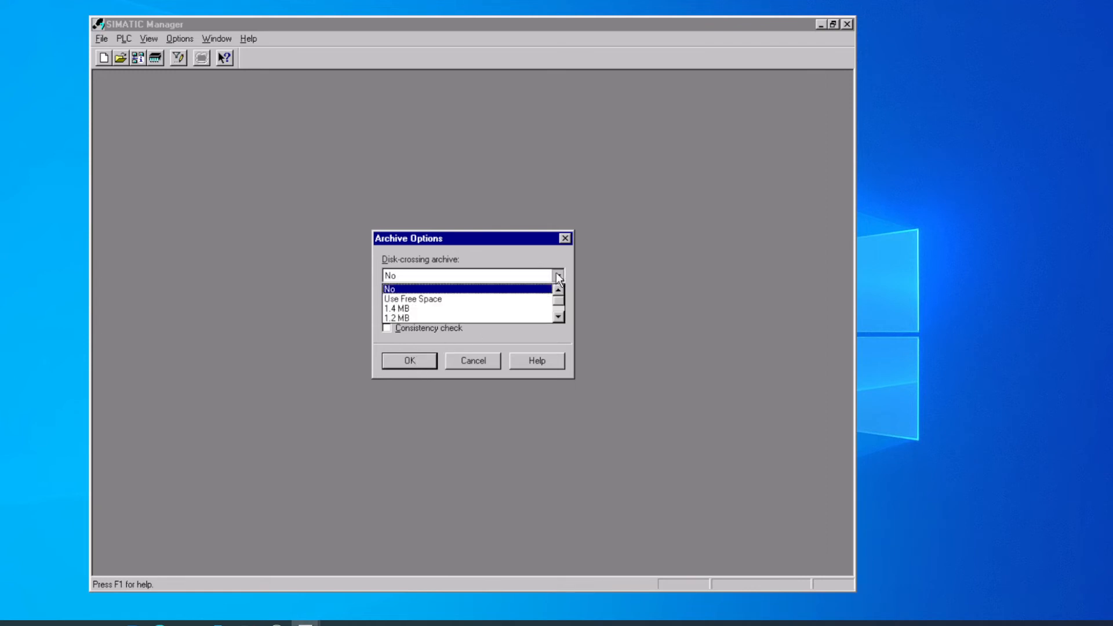
{"action": "left_click_drag", "start_coordinate": [559, 299], "coordinate": [561, 291]}
{"action": "left_click", "coordinate": [542, 287]}
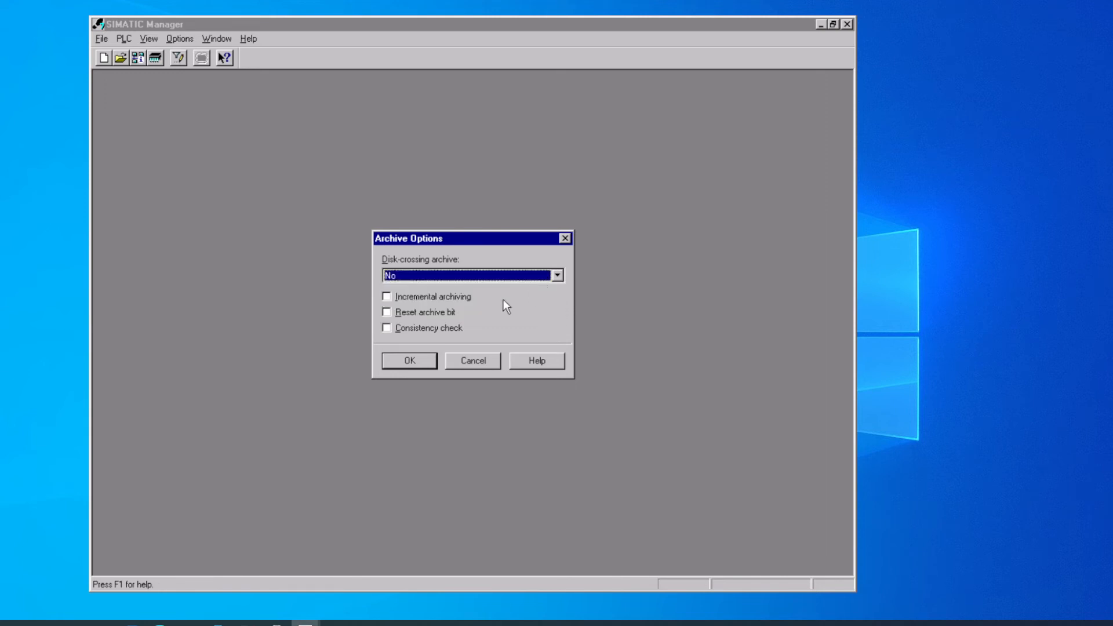
{"action": "left_click", "coordinate": [417, 361]}
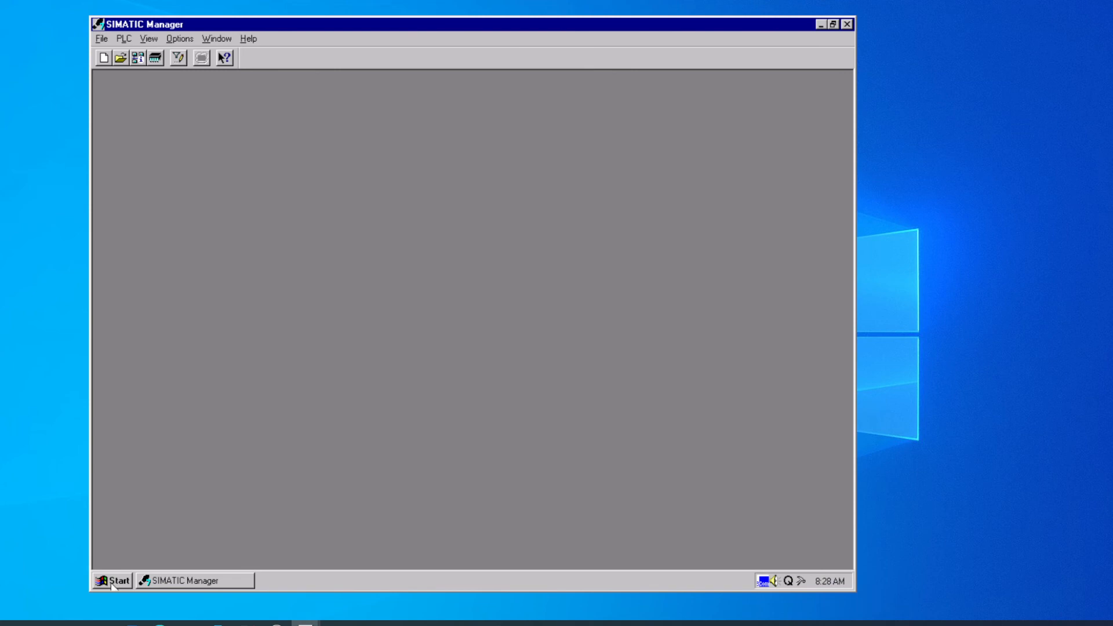
- Switch to Windows Explorer, check the 3½ Floppy (A:) for the M_m_trai archive and its size, and close Explorer
{"action": "right_click", "coordinate": [111, 582]}
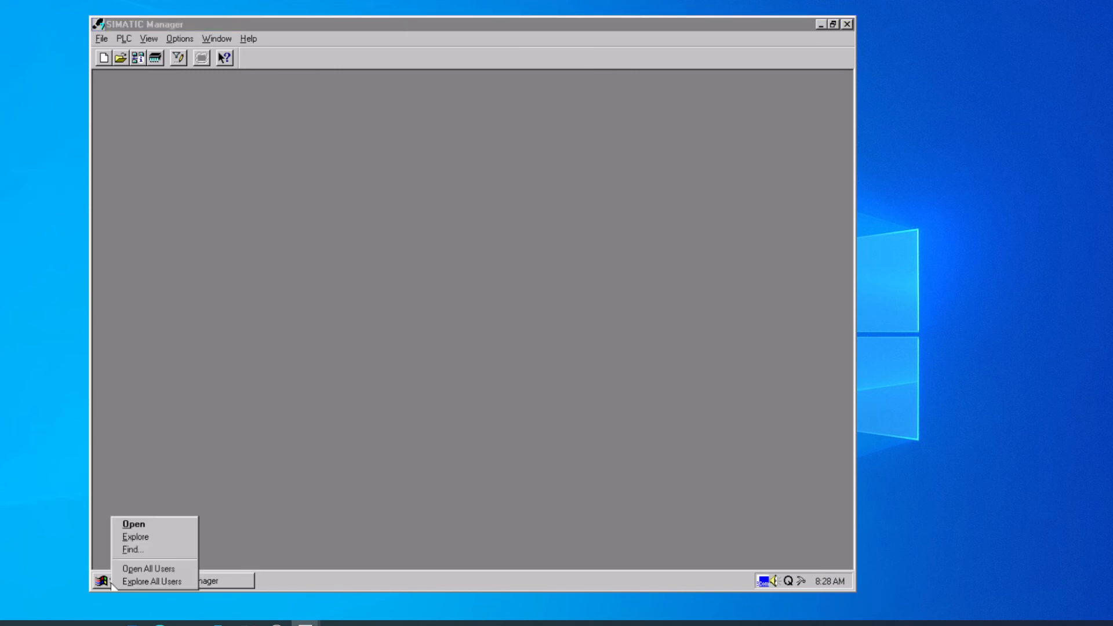
{"action": "left_click", "coordinate": [143, 537]}
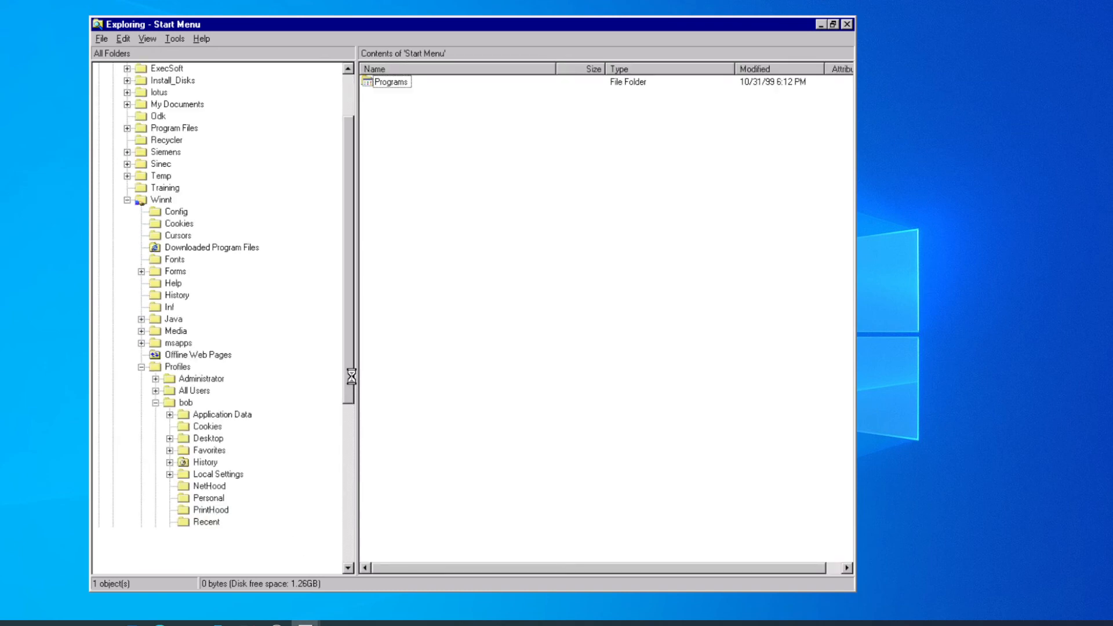
{"action": "scroll", "coordinate": [340, 363], "scroll_direction": "up", "scroll_amount": 2}
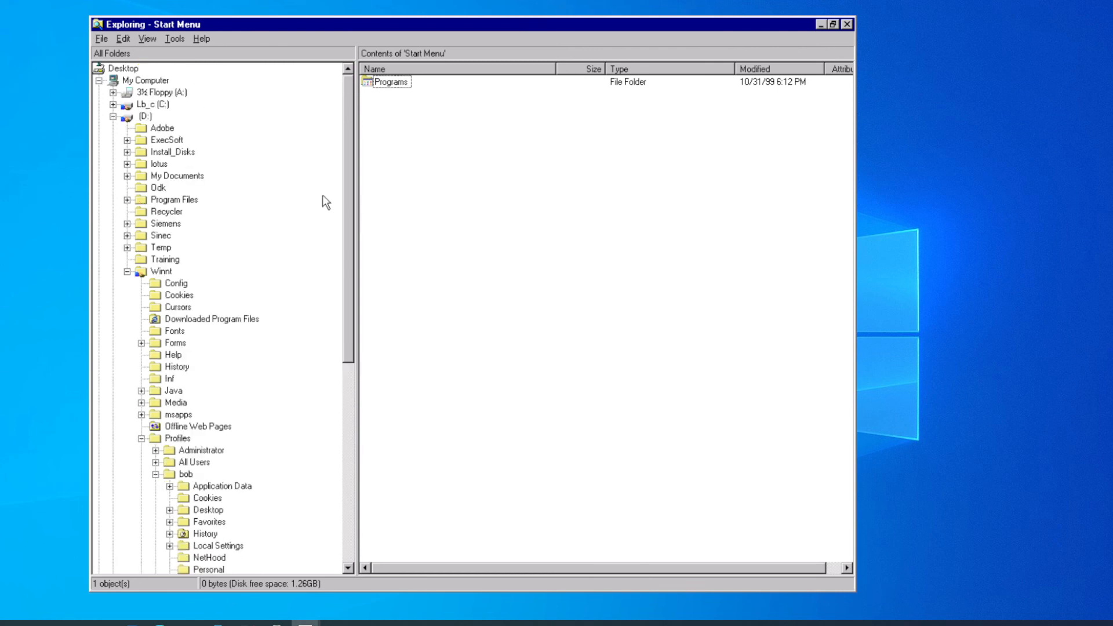
{"action": "left_click", "coordinate": [160, 93]}
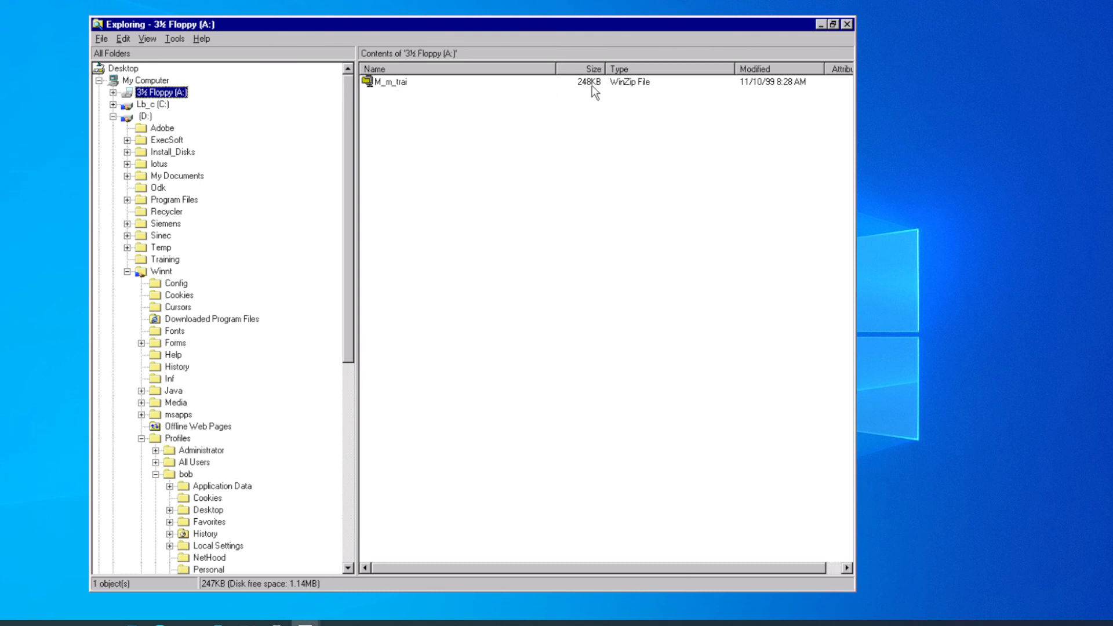
{"action": "left_click", "coordinate": [847, 24]}
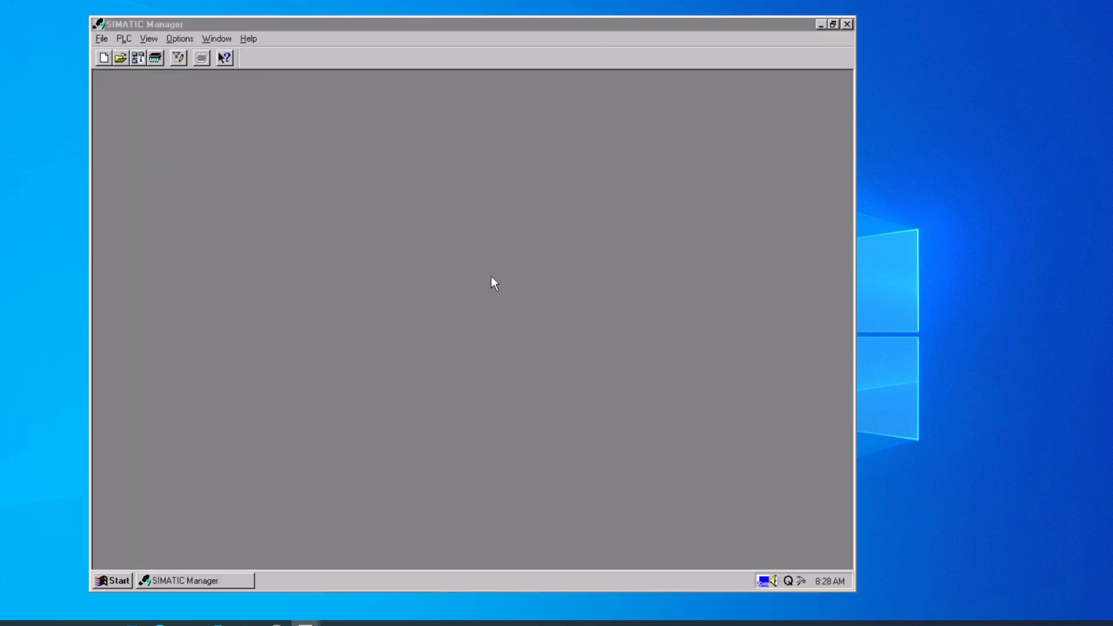